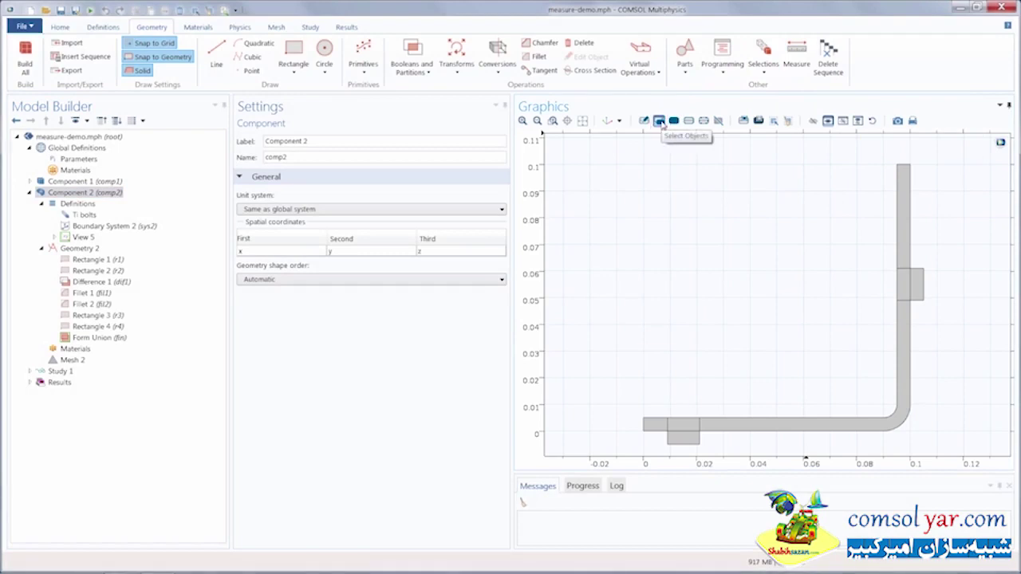
# Measure the entire 2D geometry object in Component 2 and the single rectangular bolt domain inside the horizontal leg
pyautogui.click(903, 198)
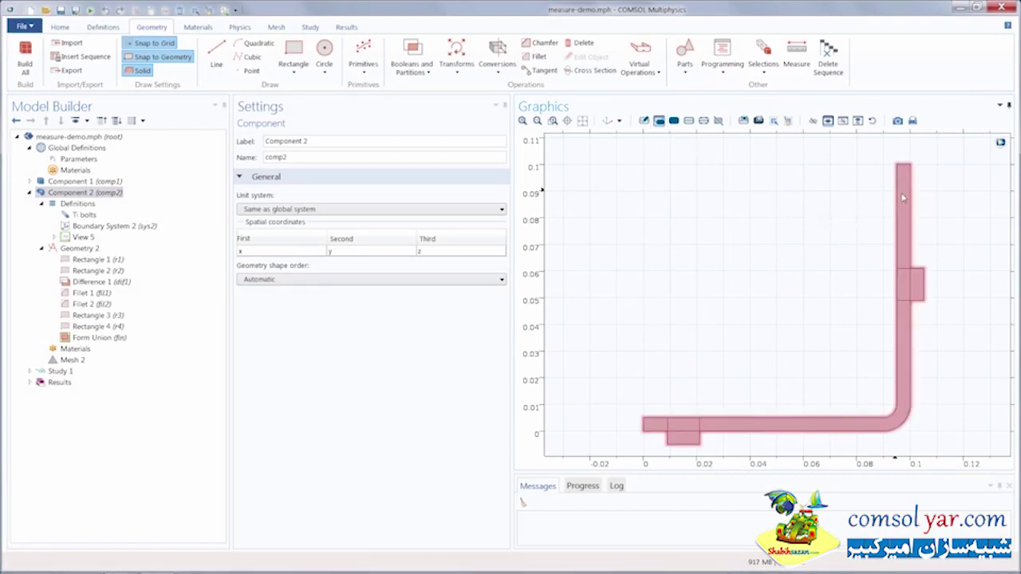
pyautogui.click(803, 62)
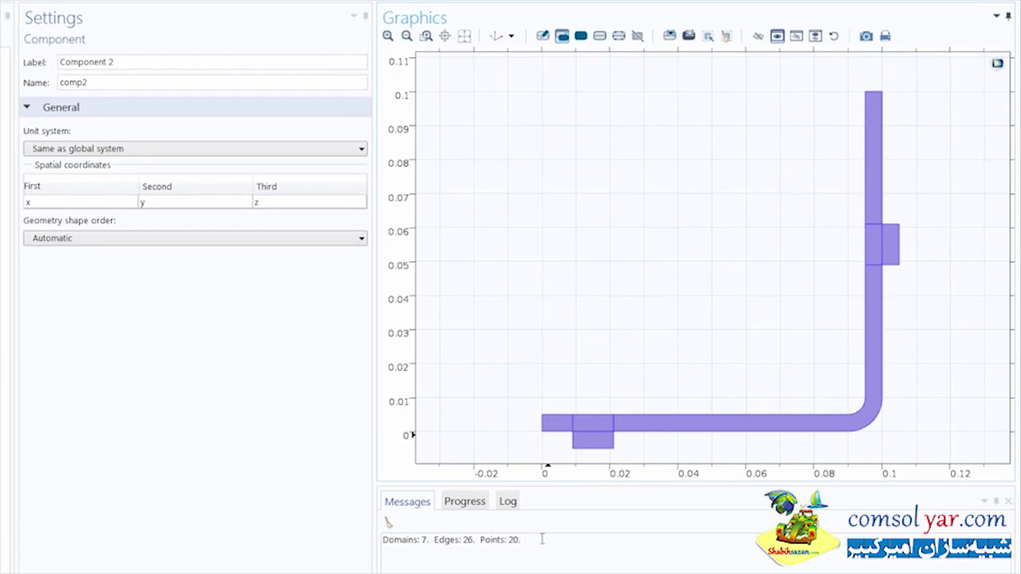
pyautogui.click(580, 40)
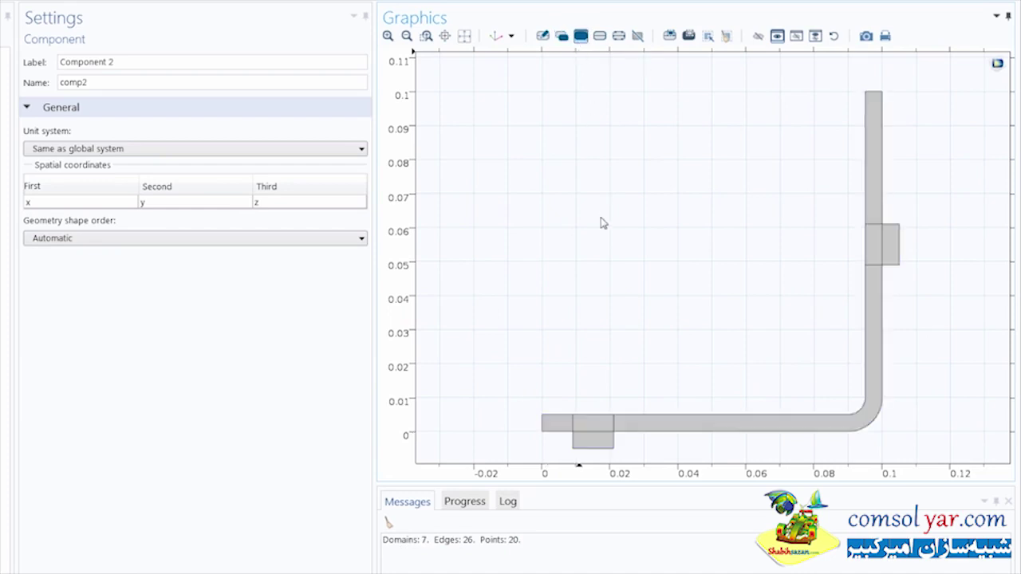
pyautogui.click(592, 420)
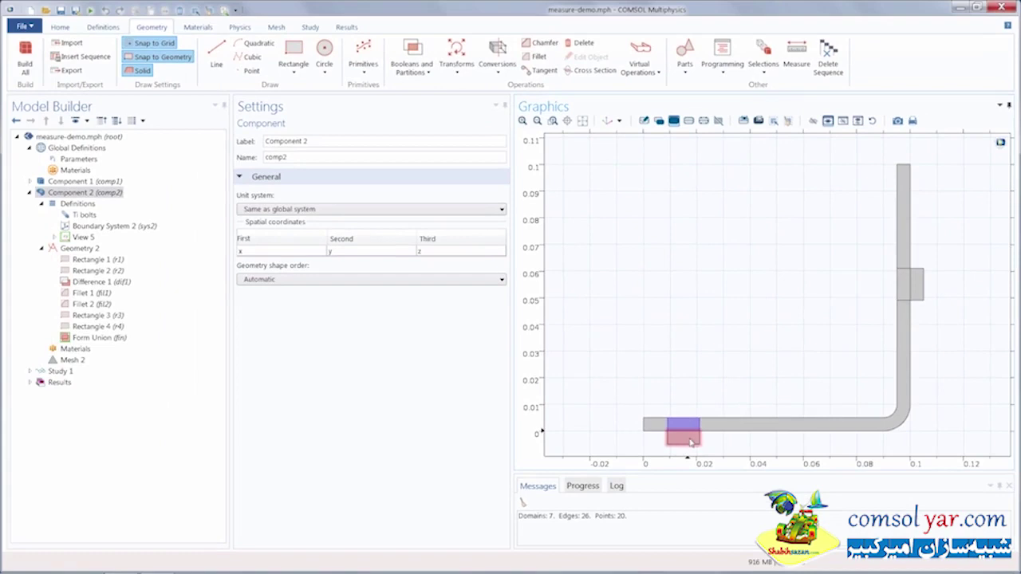
pyautogui.click(796, 71)
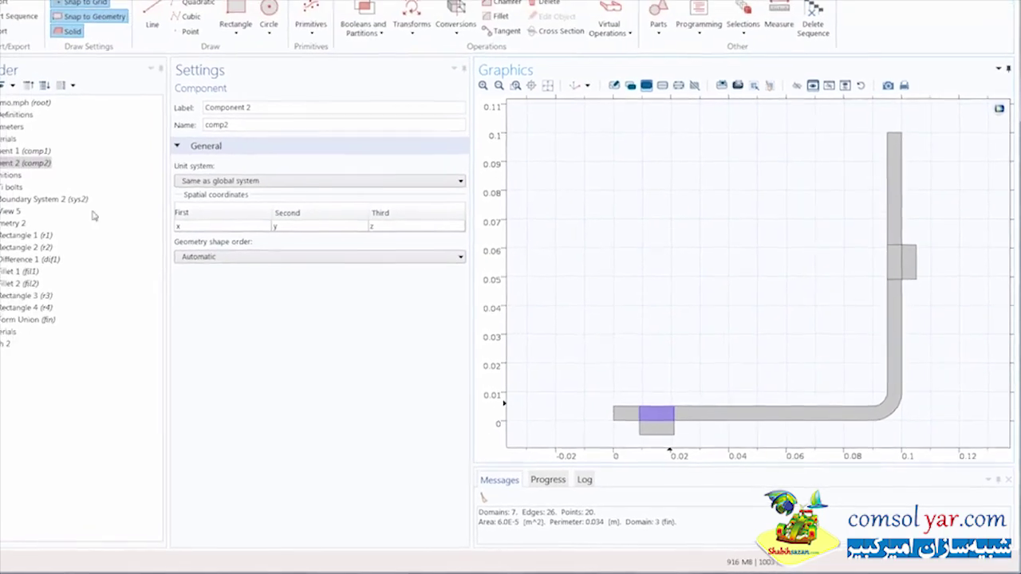
# Open the Measure tool for Geometry 1 in Component 1 and set the geometry type to Finalized geometry
pyautogui.click(75, 181)
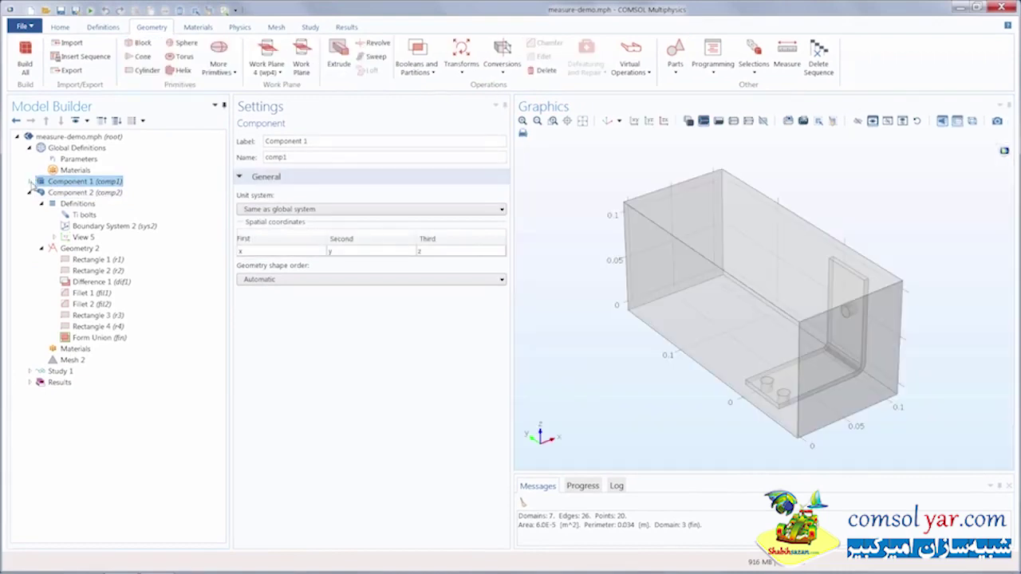
pyautogui.click(29, 182)
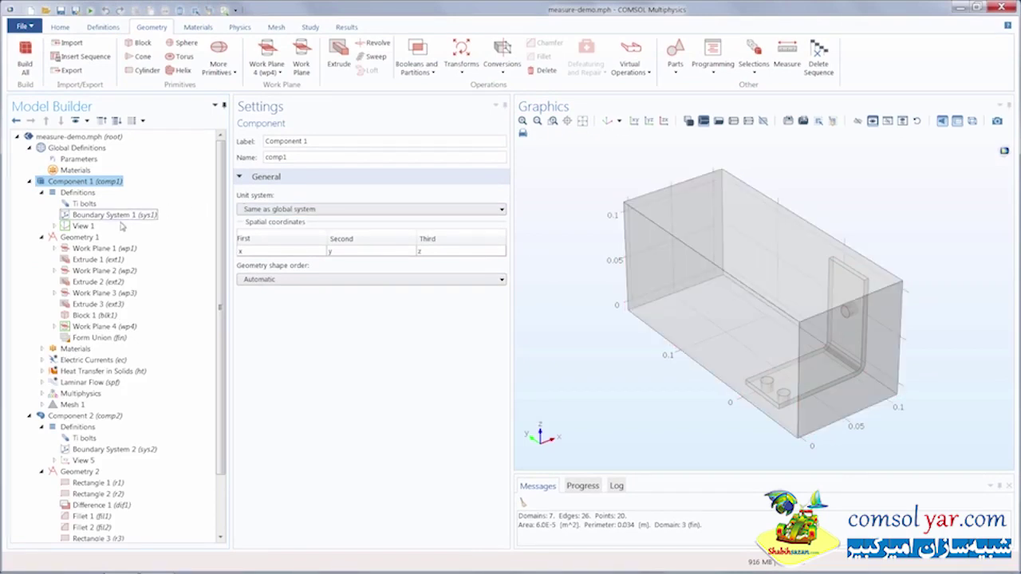
pyautogui.click(93, 238)
pyautogui.rightClick(94, 237)
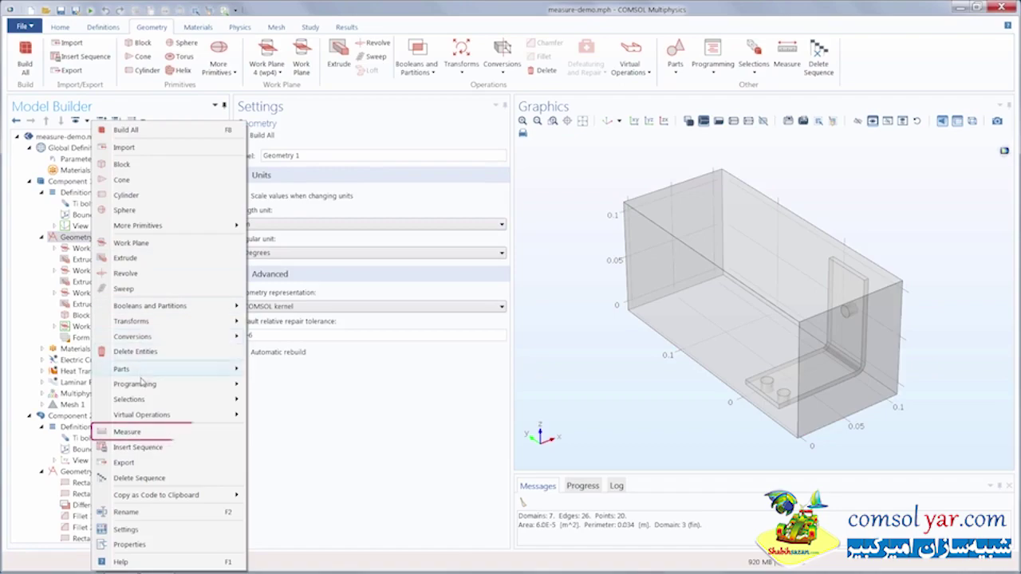
pyautogui.click(137, 431)
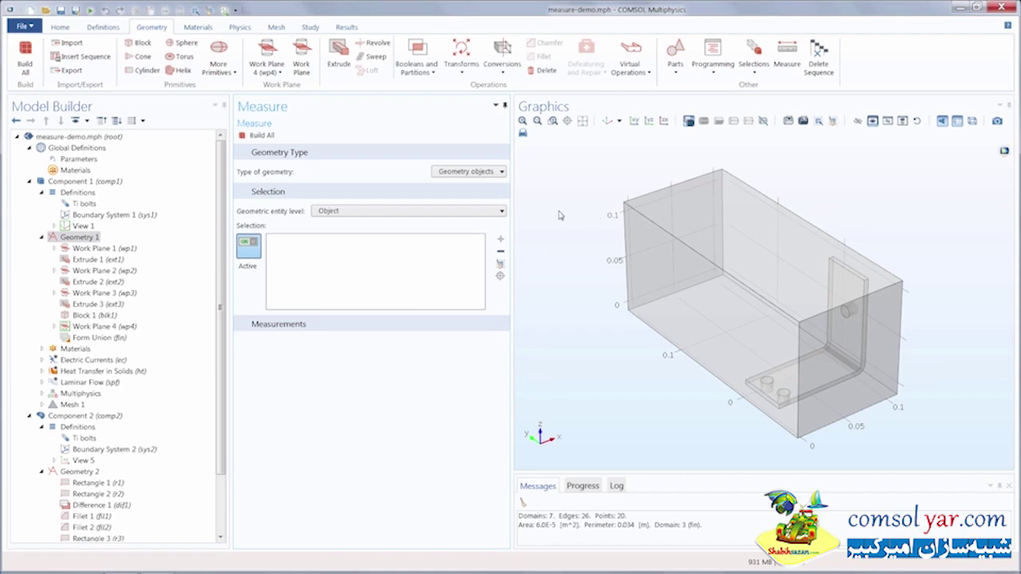
pyautogui.click(484, 174)
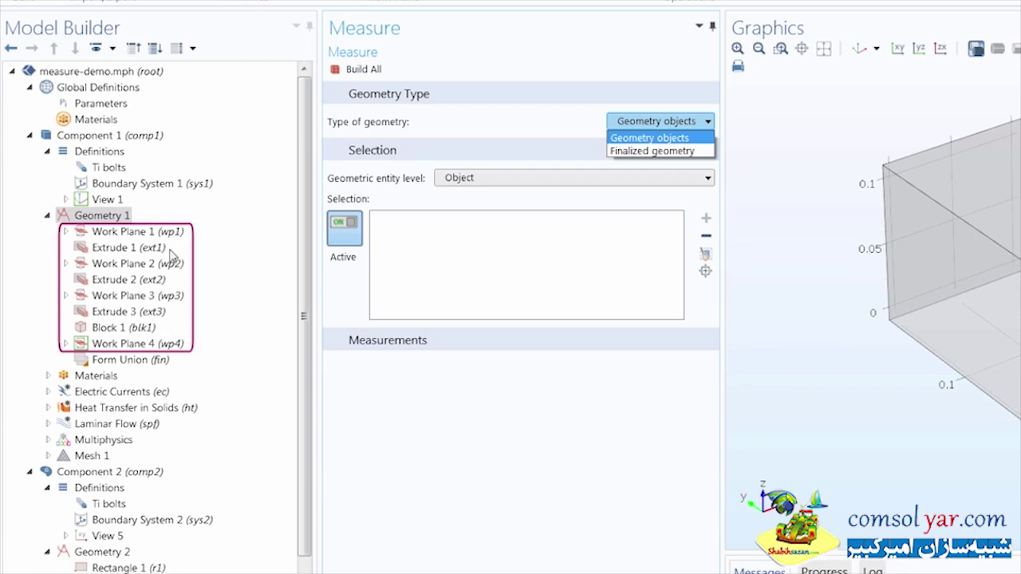
pyautogui.click(643, 152)
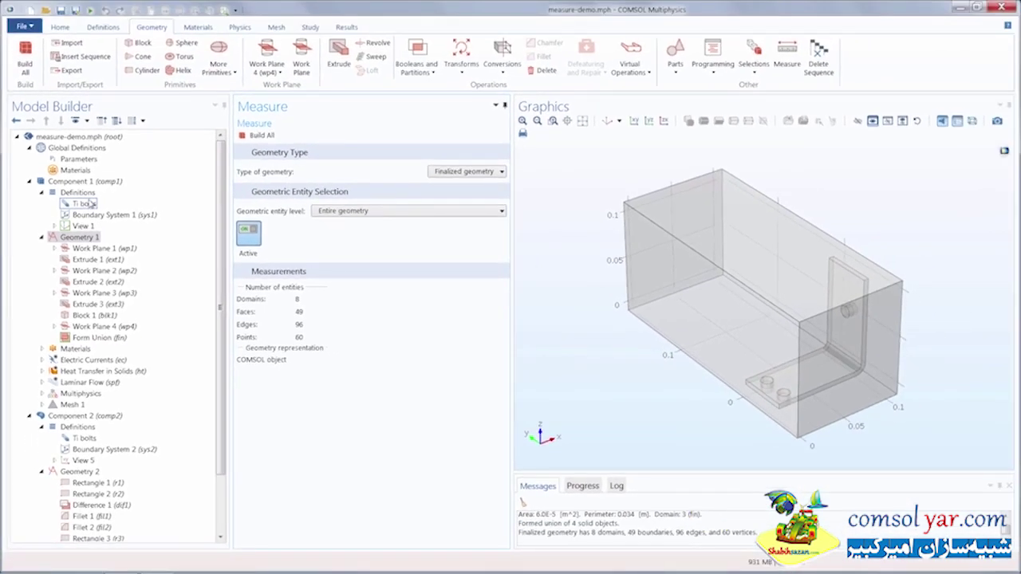
# Measure the volume and surface area of the Ti bolts selection at the Domain entity level
pyautogui.click(343, 214)
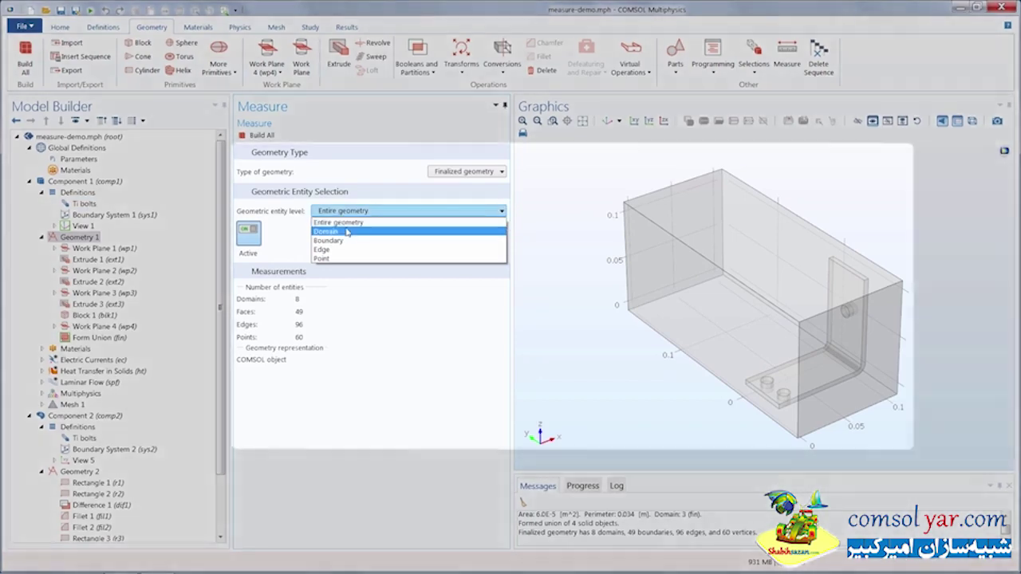
pyautogui.click(347, 231)
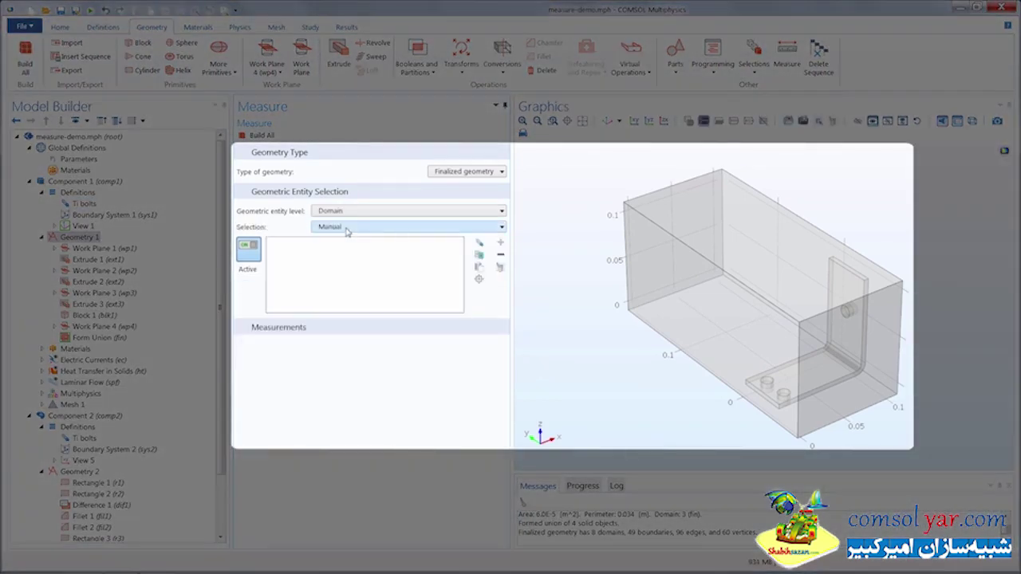
pyautogui.click(353, 228)
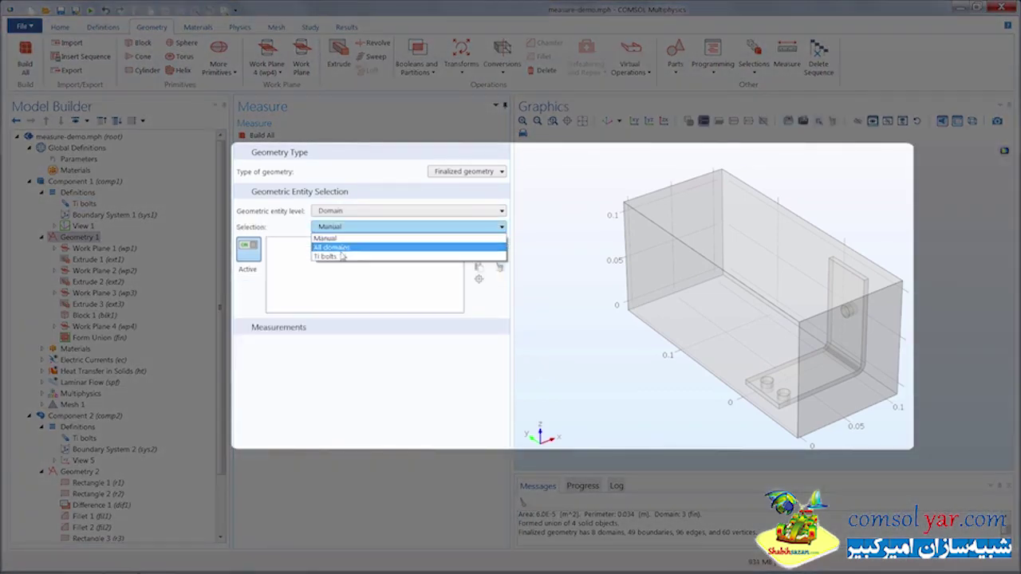
pyautogui.click(342, 257)
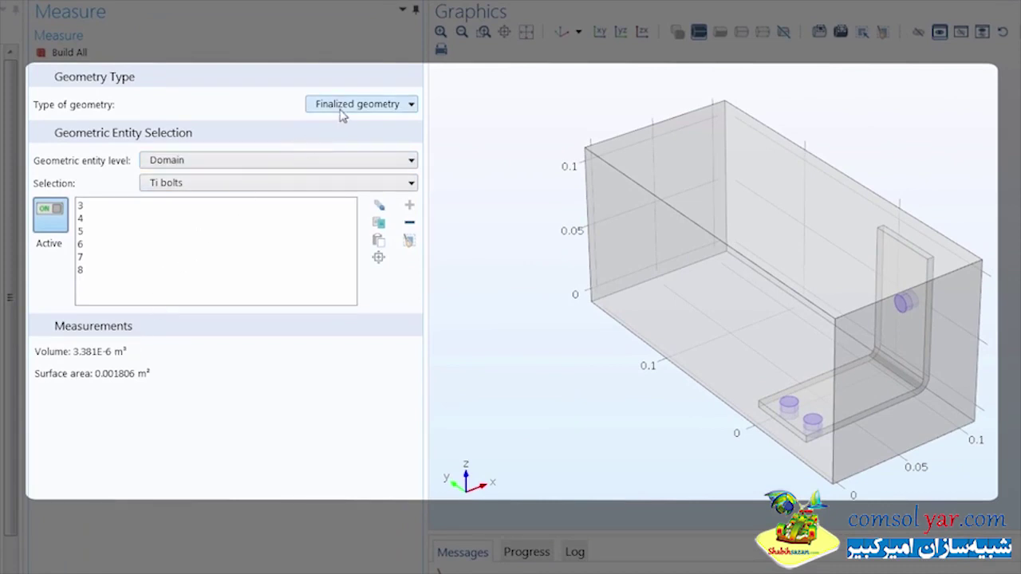
# Measure the area of the block's near end face at the Boundary entity level
pyautogui.click(257, 160)
pyautogui.click(249, 202)
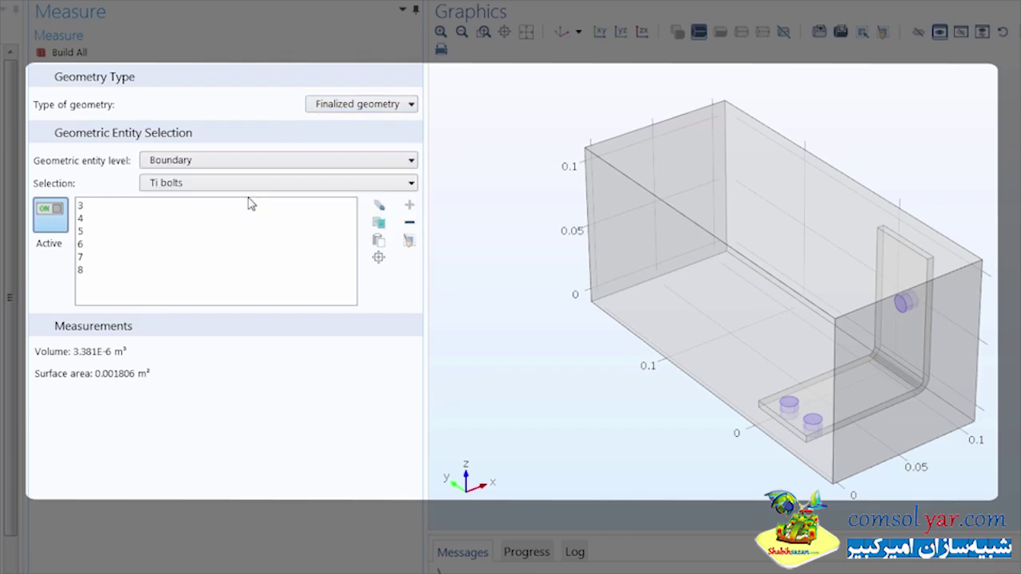
pyautogui.click(896, 362)
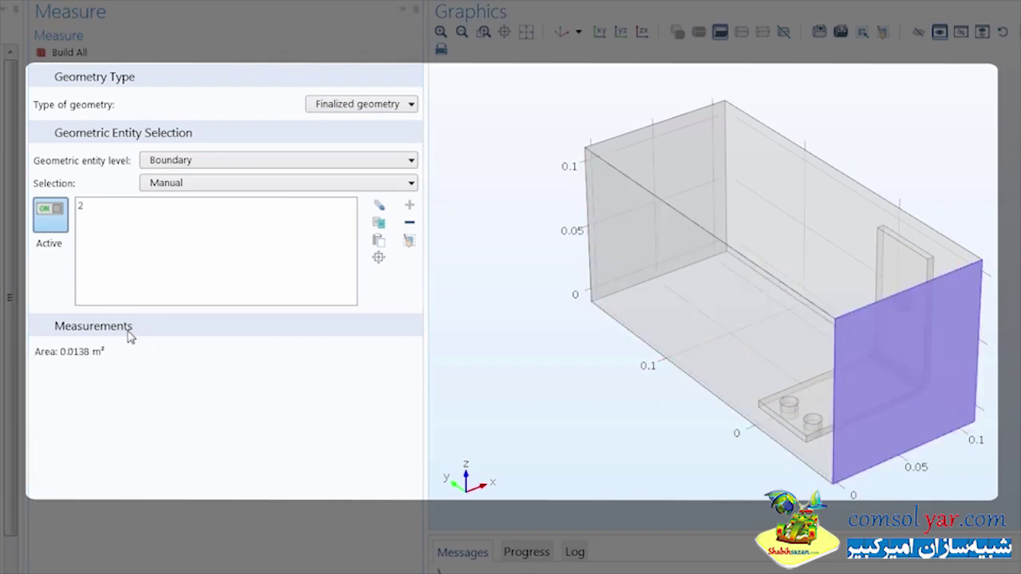
# Add the block's long side and top faces to the measured boundaries, and deselect both again
pyautogui.click(688, 299)
pyautogui.click(748, 237)
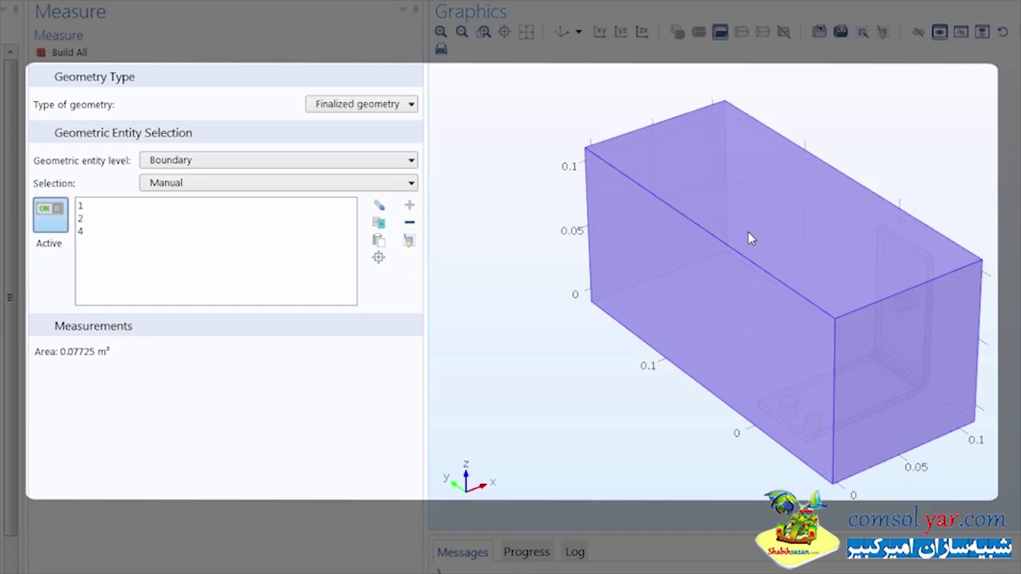
pyautogui.click(748, 237)
pyautogui.click(729, 280)
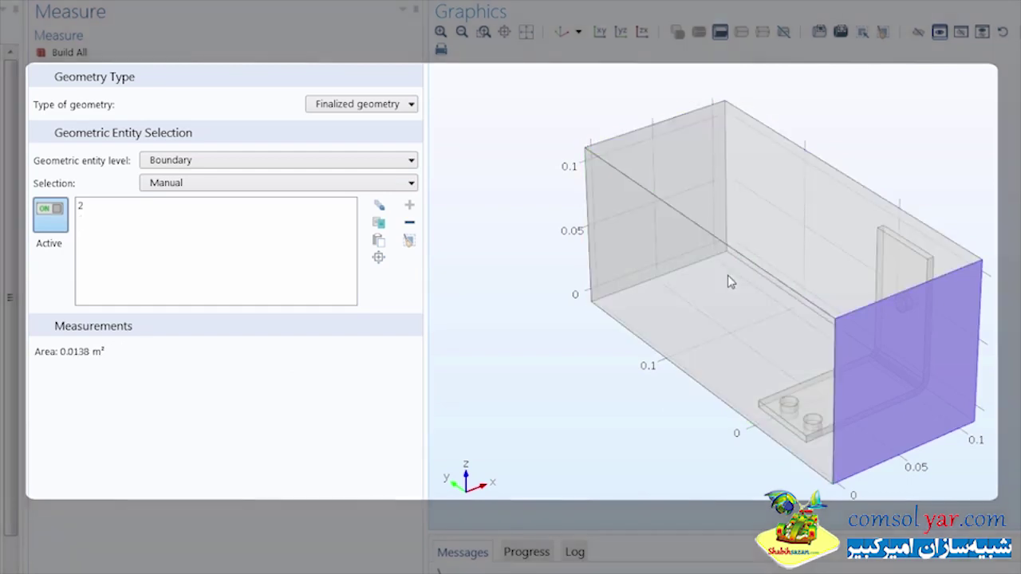
# Measure the total length of the four edges around the block's near end face at the Edge entity level
pyautogui.scroll(4, 806, 342)
pyautogui.moveTo(907, 335); pyautogui.dragTo(885, 245, button='right')
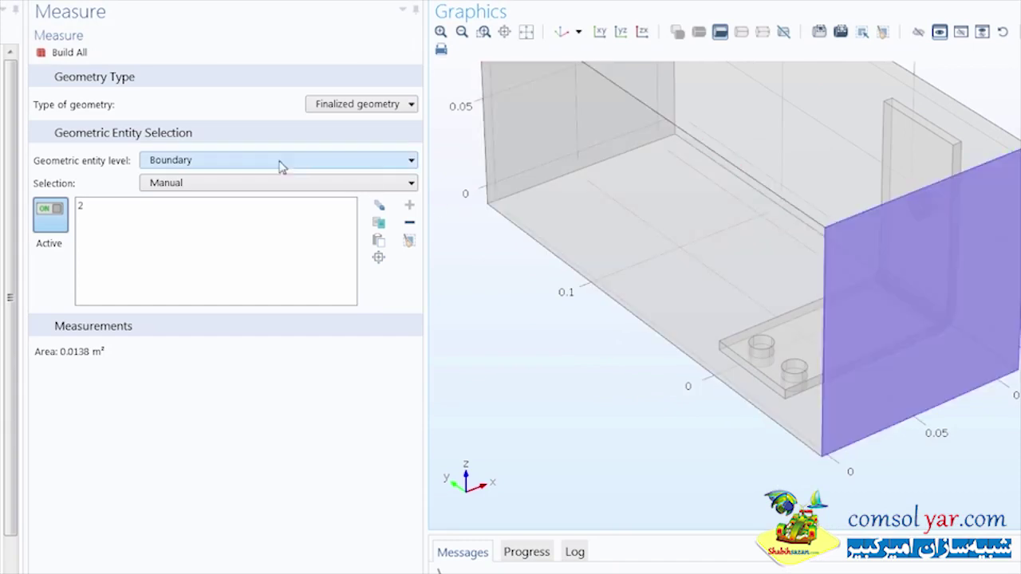
pyautogui.click(252, 161)
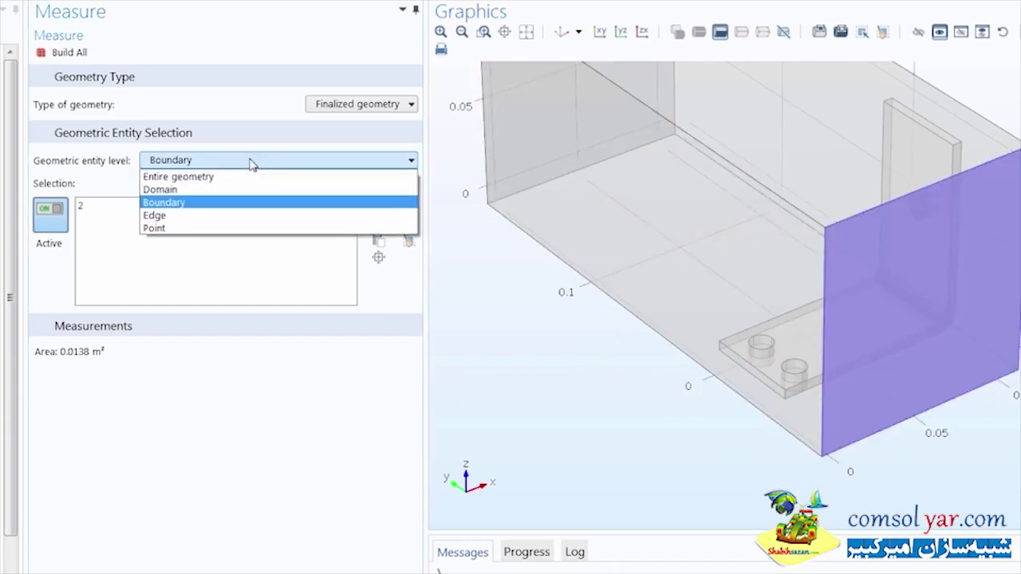
pyautogui.click(257, 215)
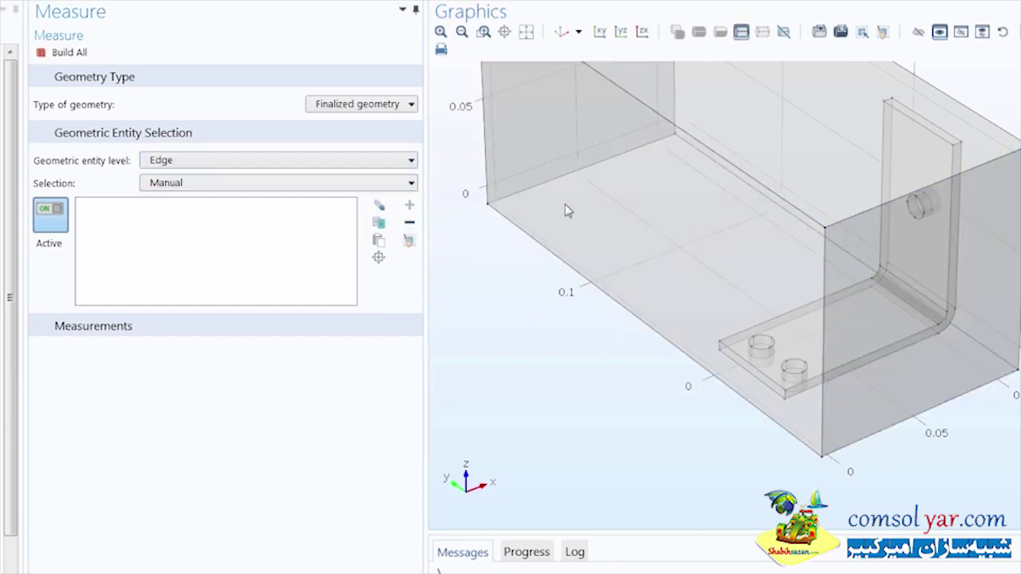
pyautogui.click(623, 34)
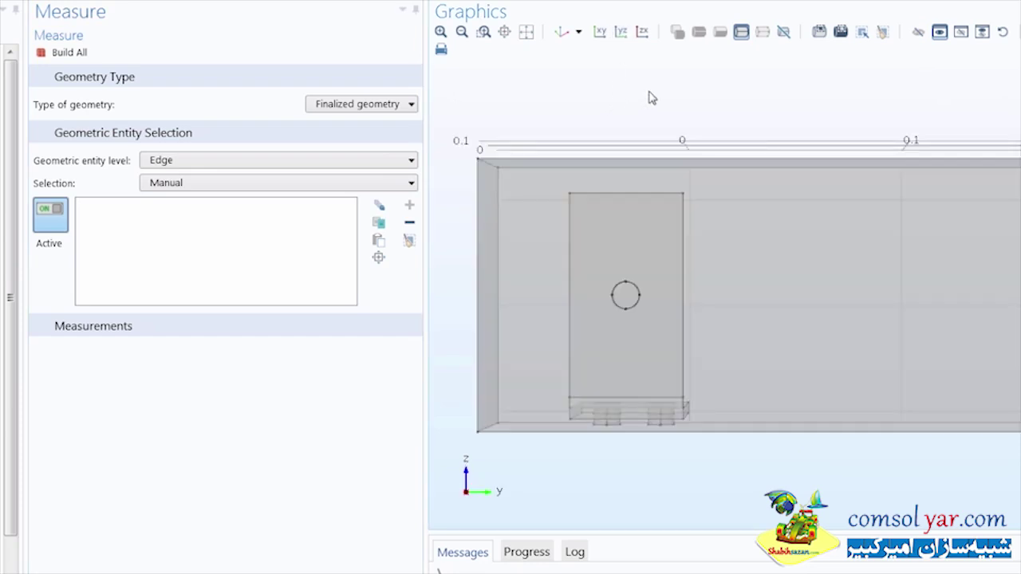
pyautogui.click(819, 32)
pyautogui.moveTo(519, 142); pyautogui.dragTo(457, 454)
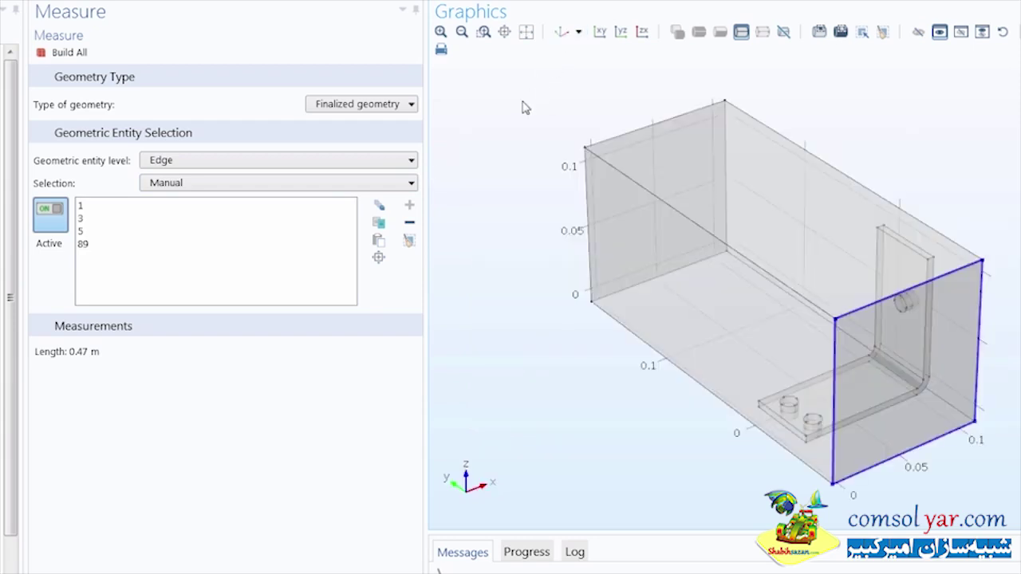
# Measure the coordinates of the near upper corner point of the block at the Point entity level
pyautogui.click(330, 159)
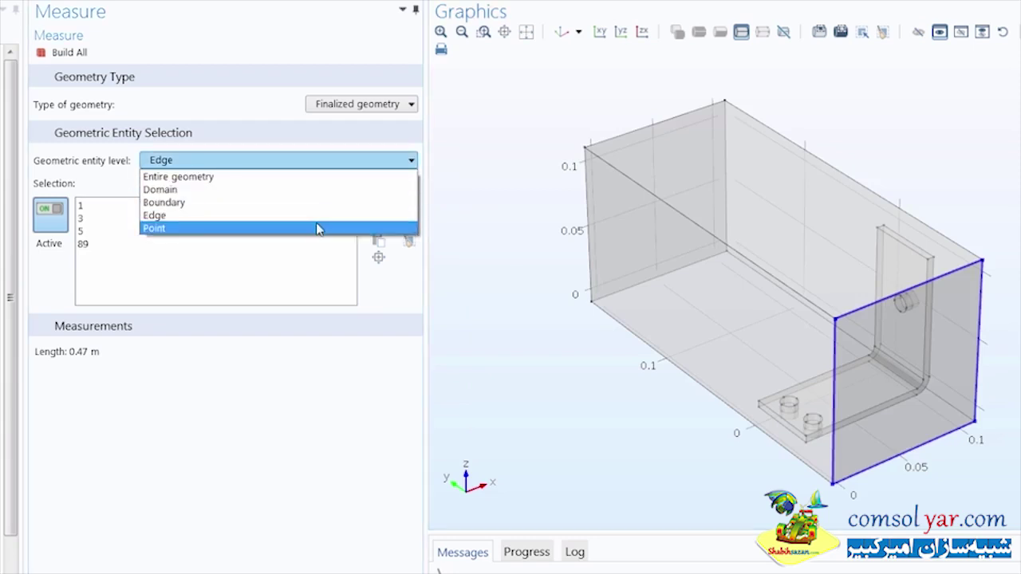
pyautogui.click(319, 228)
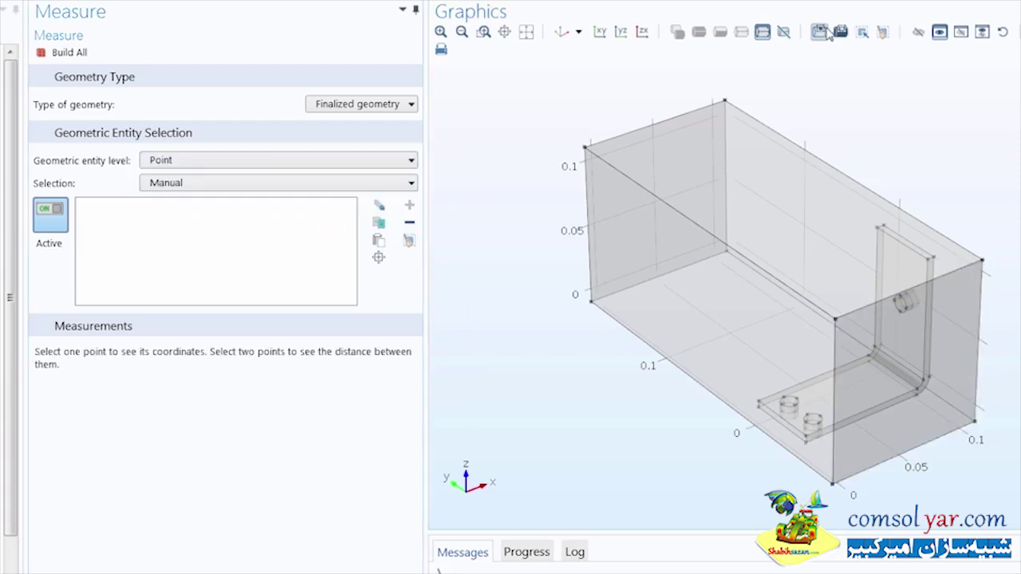
pyautogui.moveTo(834, 318); pyautogui.dragTo(856, 344)
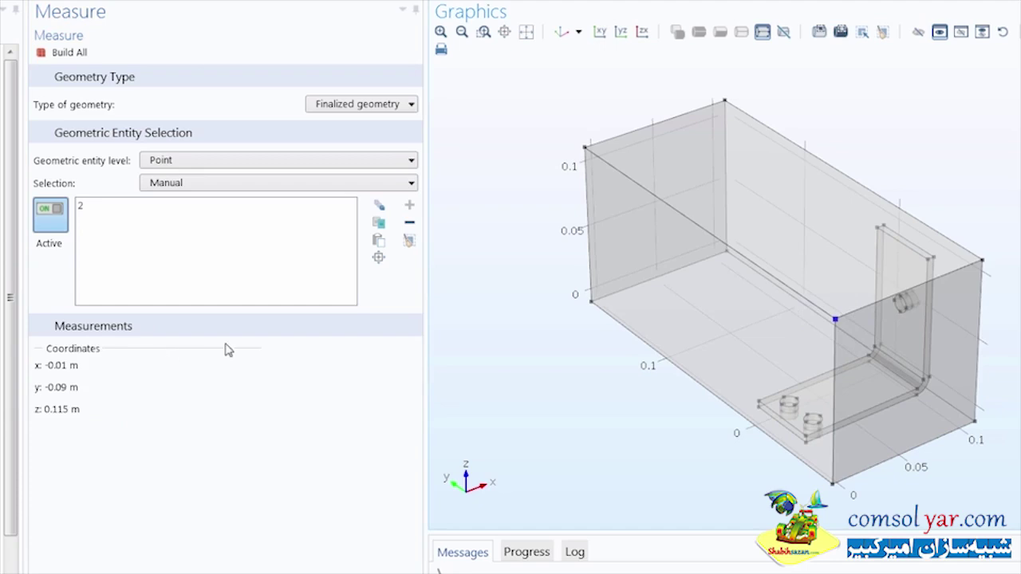
# Clear the point selection and measure the distance between facing top-rim points of the two bolts on the horizontal leg
pyautogui.click(408, 241)
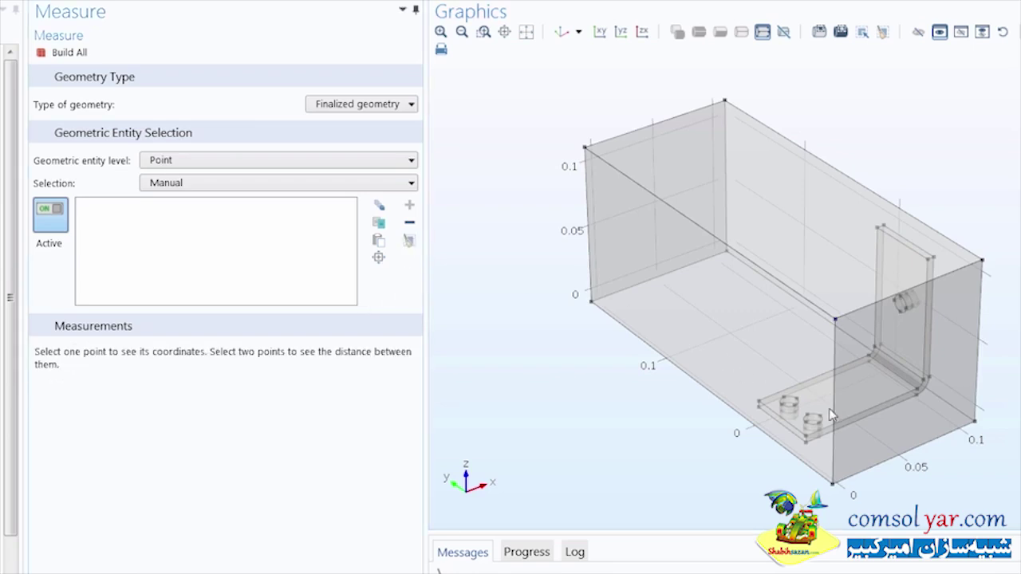
pyautogui.moveTo(814, 367); pyautogui.dragTo(534, 75, button='middle')
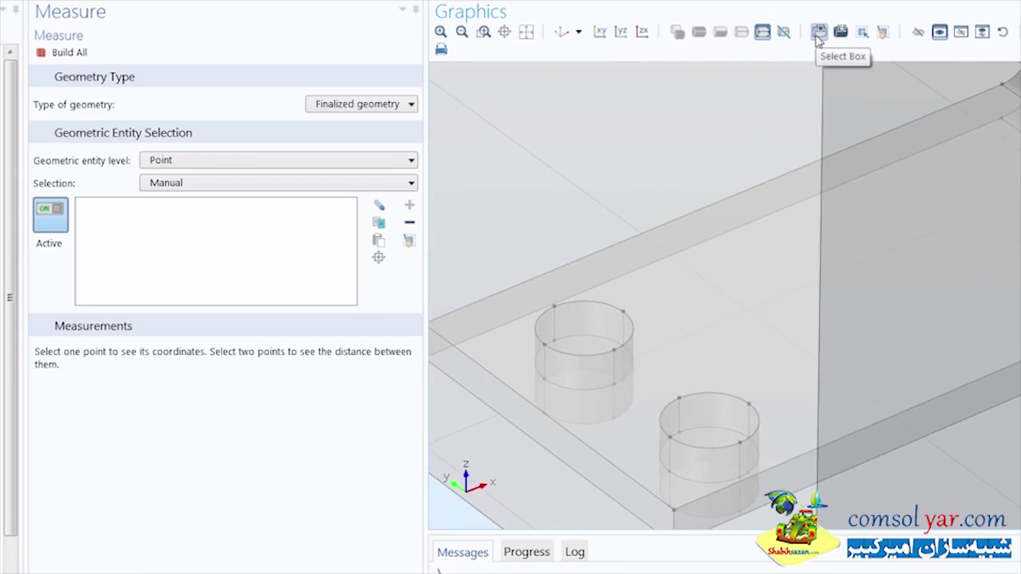
pyautogui.moveTo(694, 273); pyautogui.dragTo(695, 263)
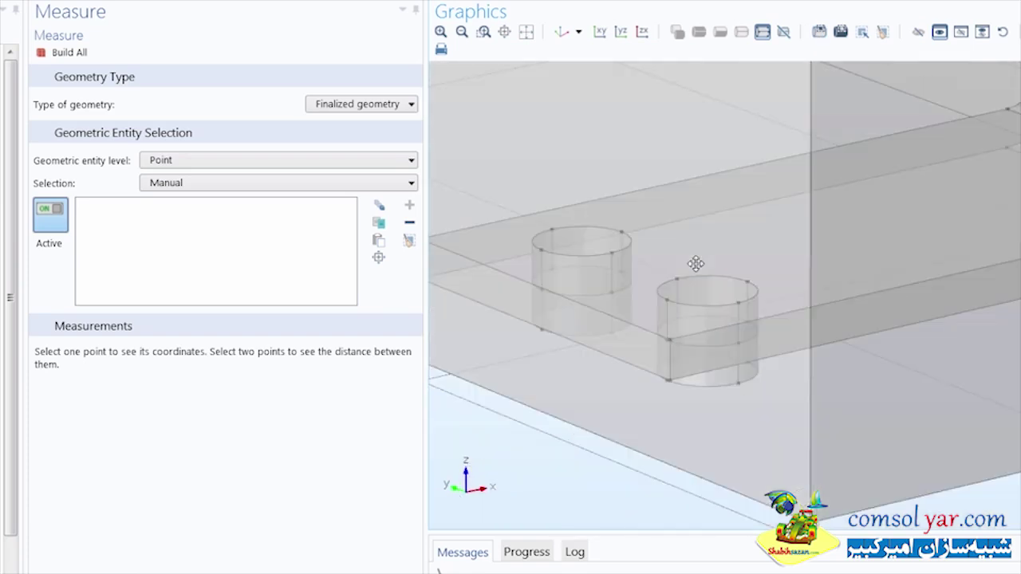
pyautogui.click(676, 278)
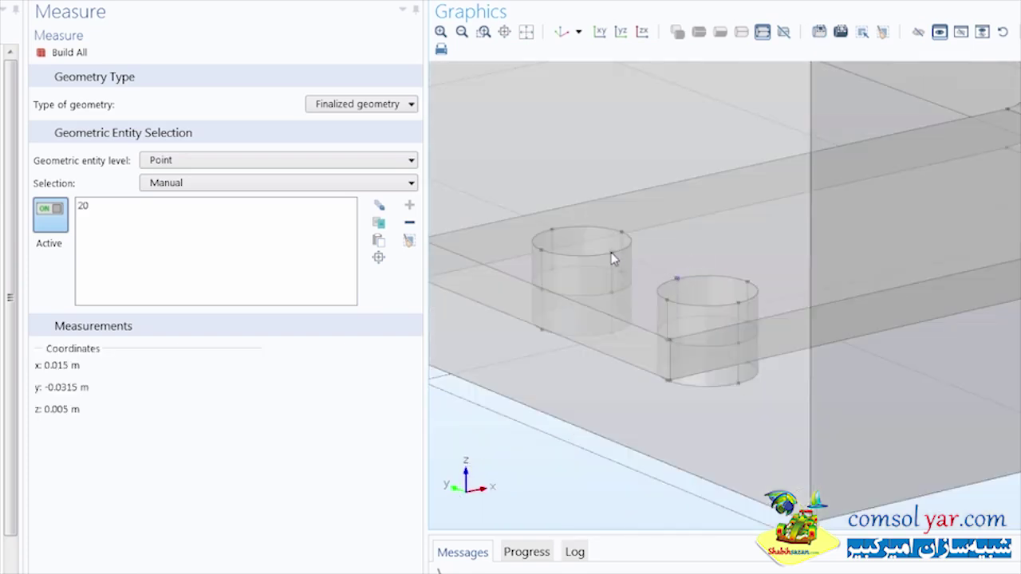
pyautogui.click(611, 256)
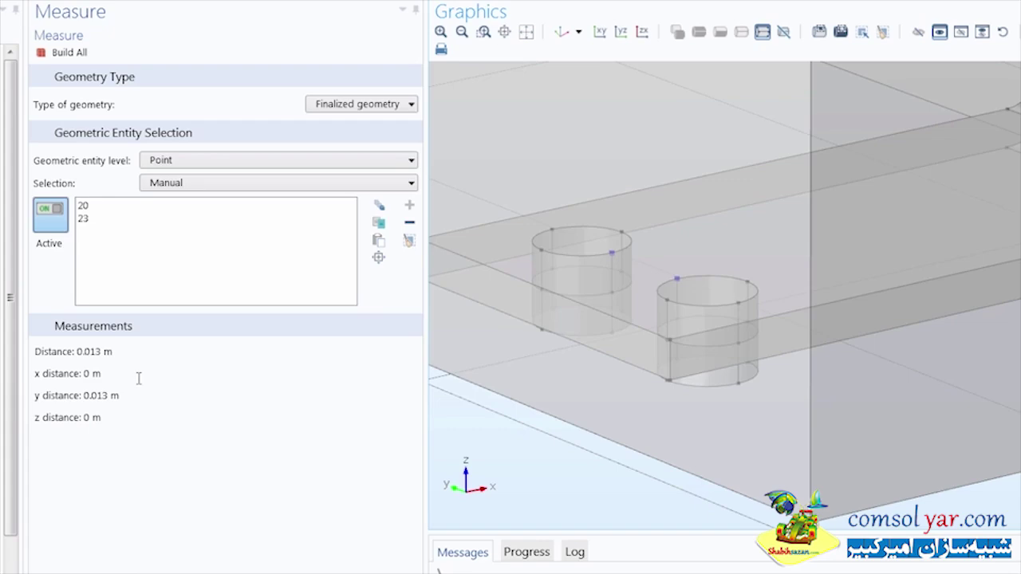
pyautogui.click(562, 32)
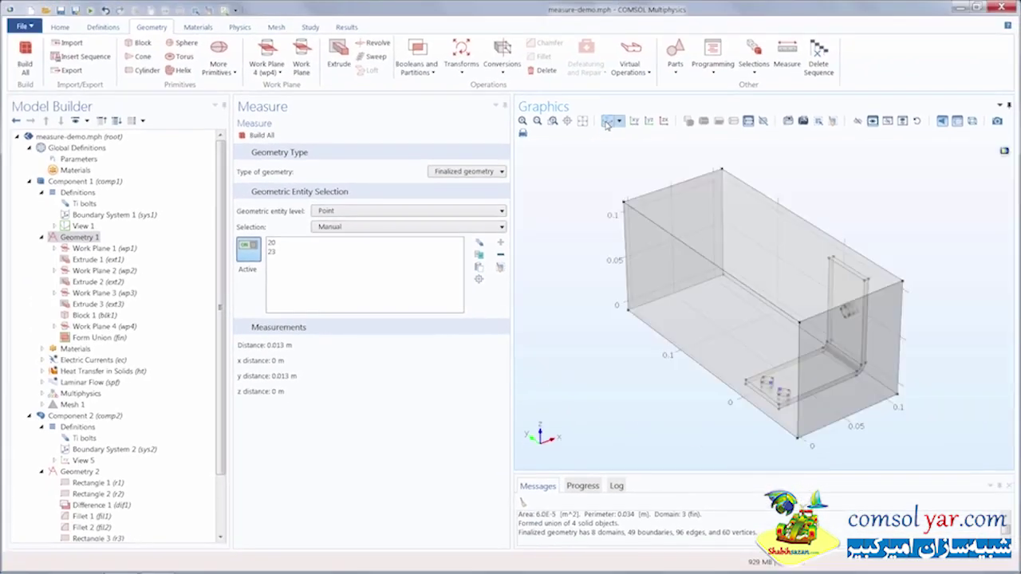